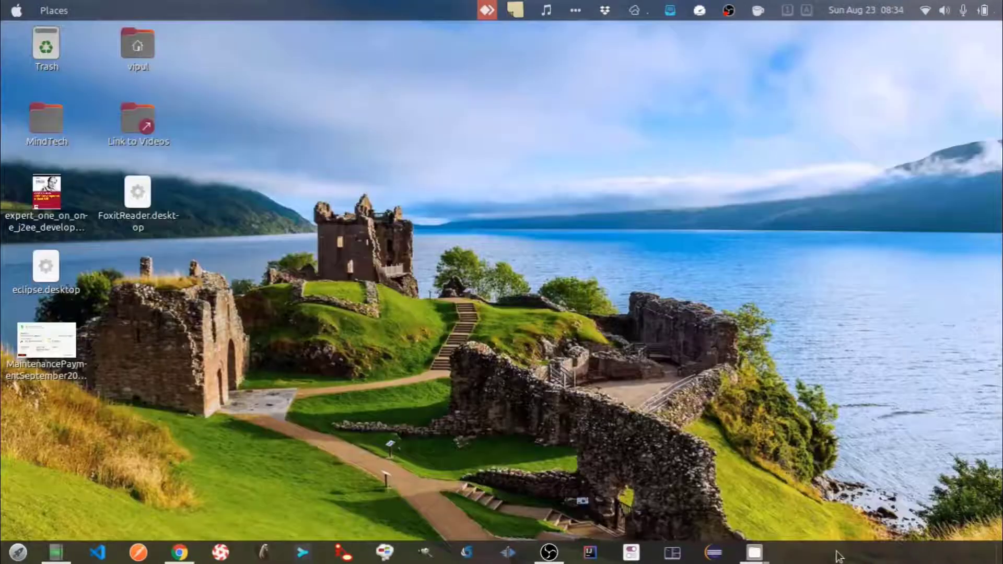
Step: Open the Dash to Panel settings from the taskbar's context menu
right_click(836, 551)
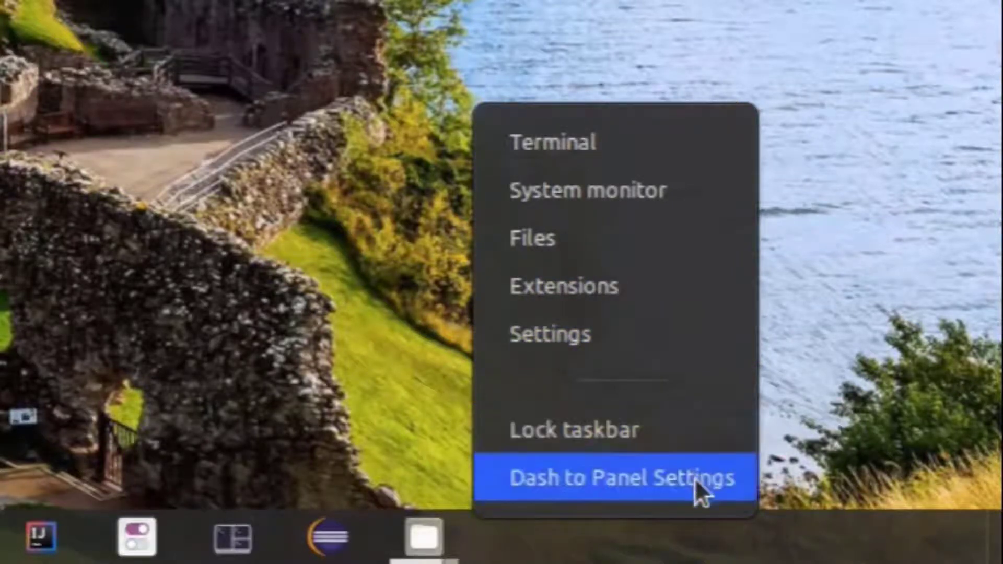
right_click(731, 553)
right_click(697, 551)
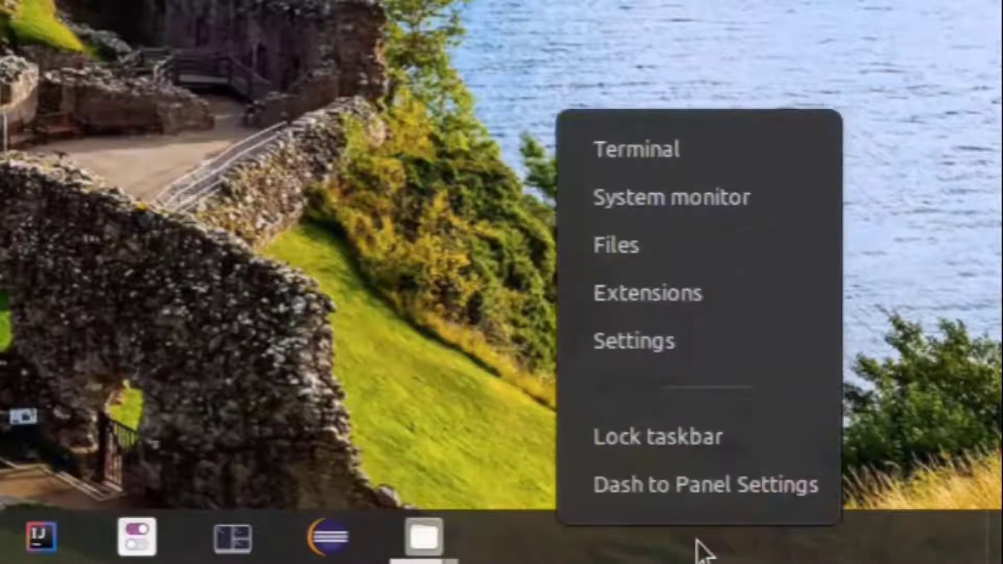
left_click(690, 482)
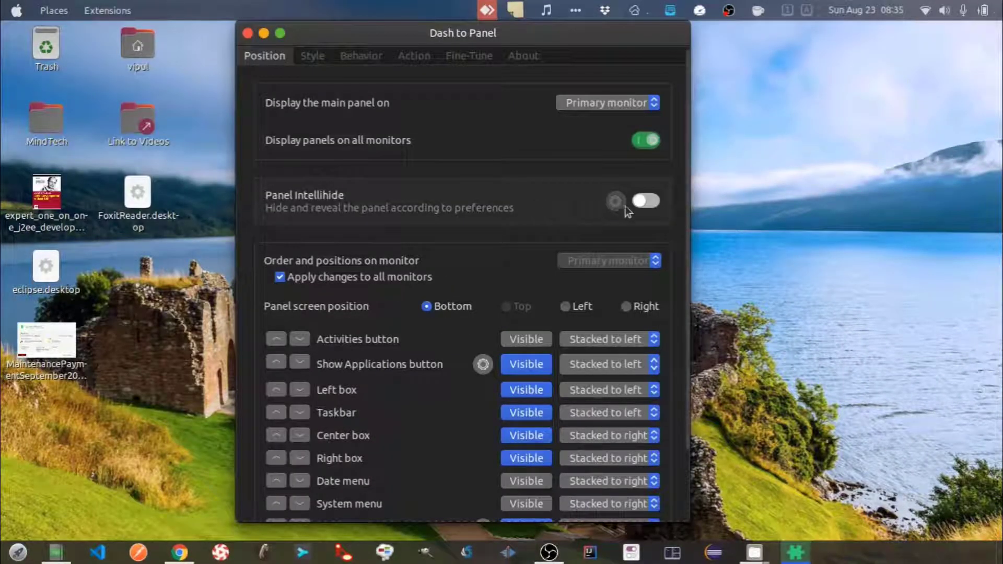
Step: Enable Panel Intellihide, try revealing the hidden panel, and disable it again
left_click(649, 201)
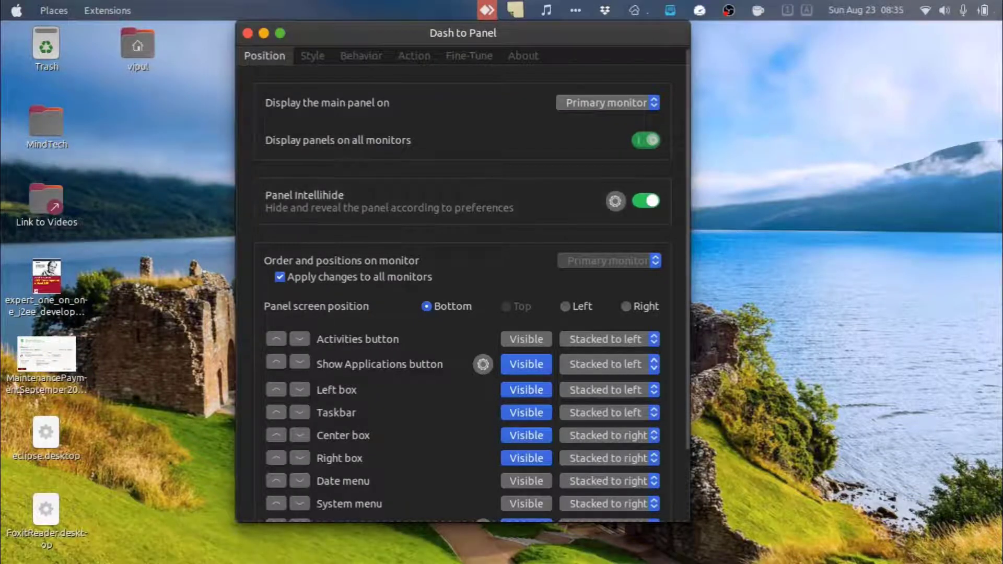
mouse_move(795, 552)
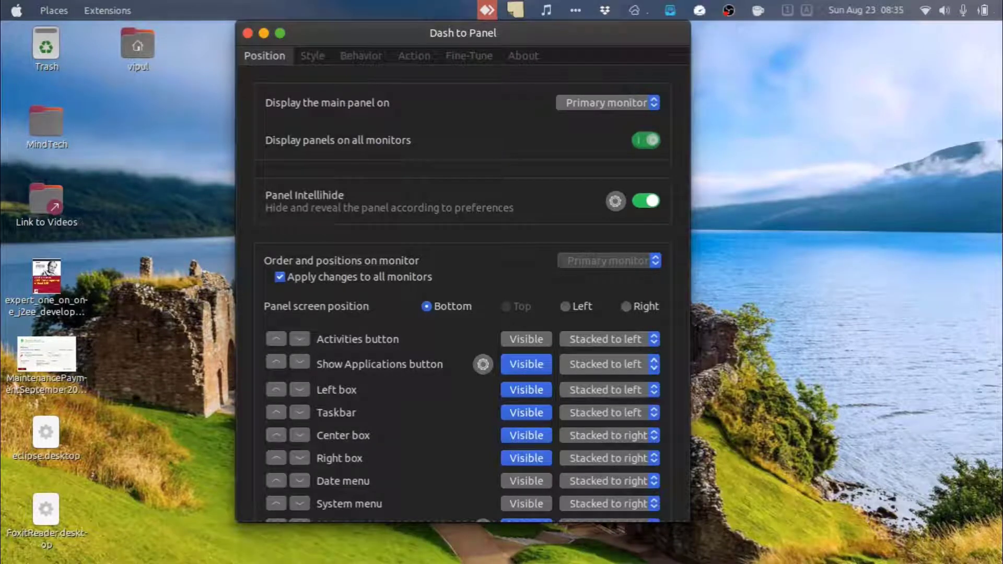
mouse_move(852, 563)
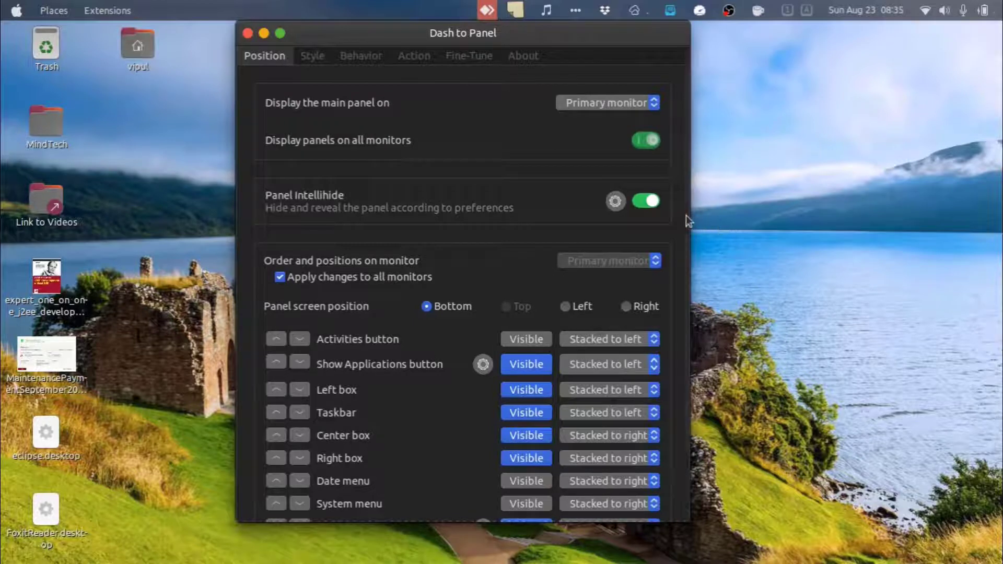
left_click(646, 202)
Step: Make the Activities button visible on the panel and hide it again
scroll(349, 266, "down", 3)
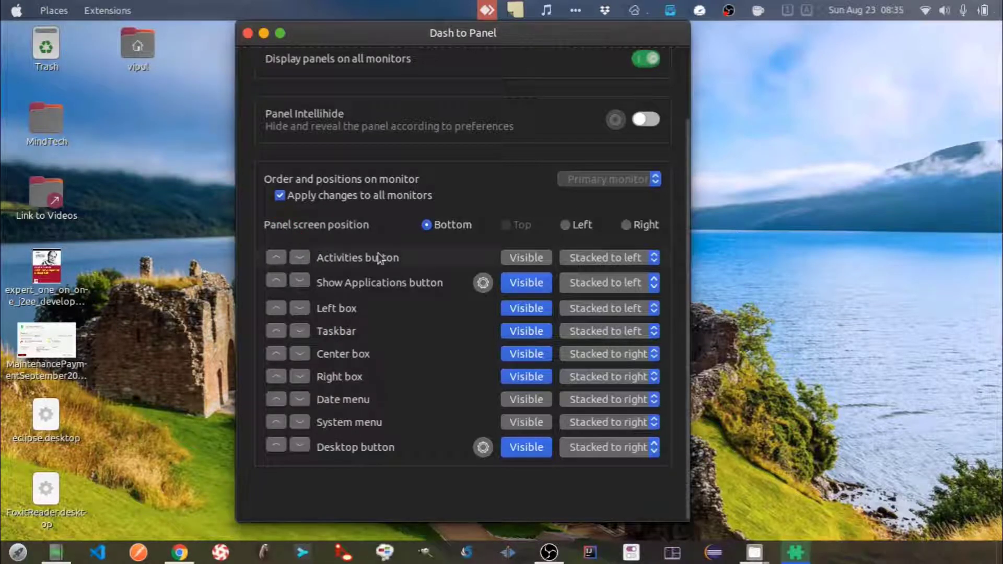
left_click(524, 258)
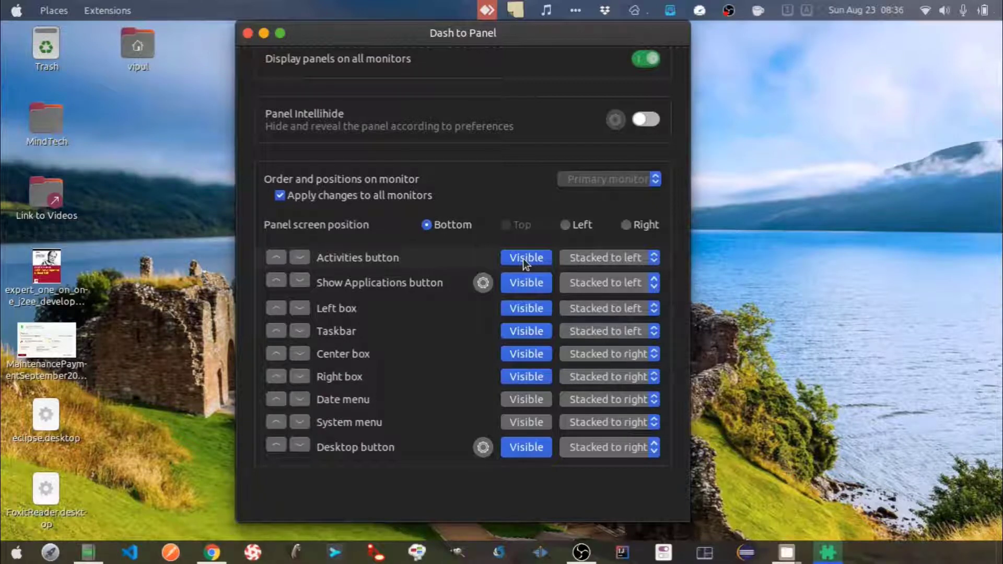
left_click(525, 258)
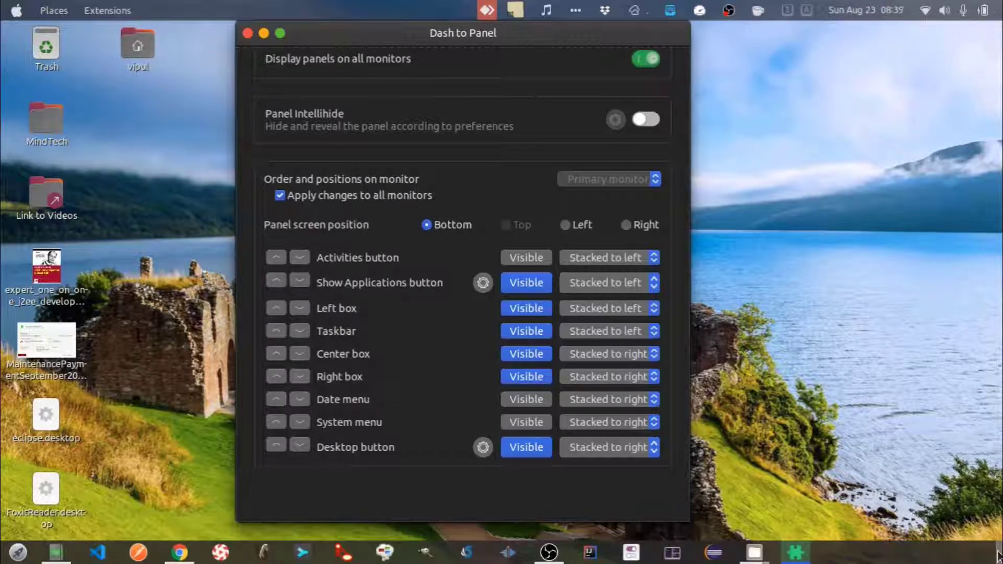
Step: Increase the Show Desktop button width beyond 10 px in the Desktop button's options
left_click(482, 447)
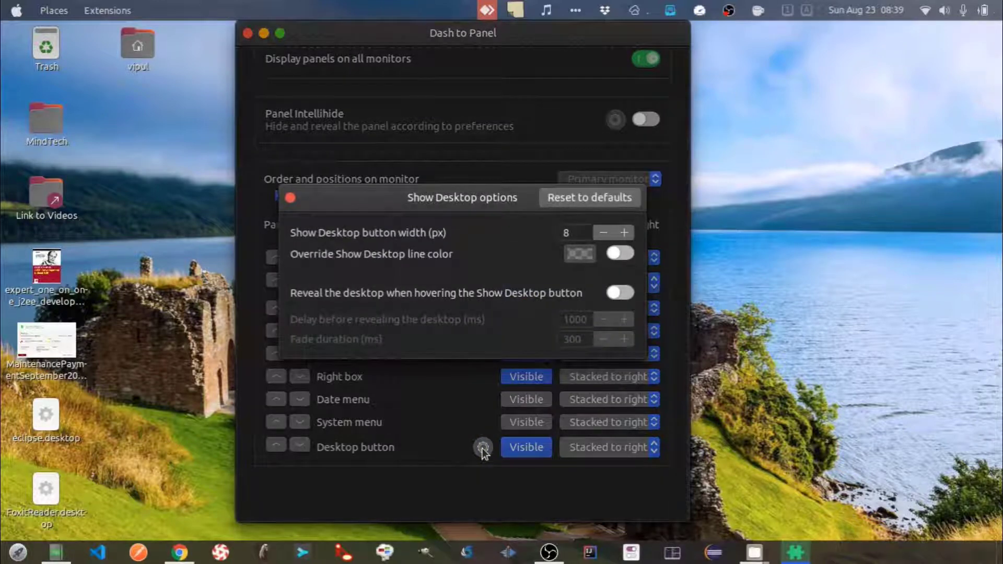
left_click(624, 233)
left_click(624, 233)
left_click(624, 233)
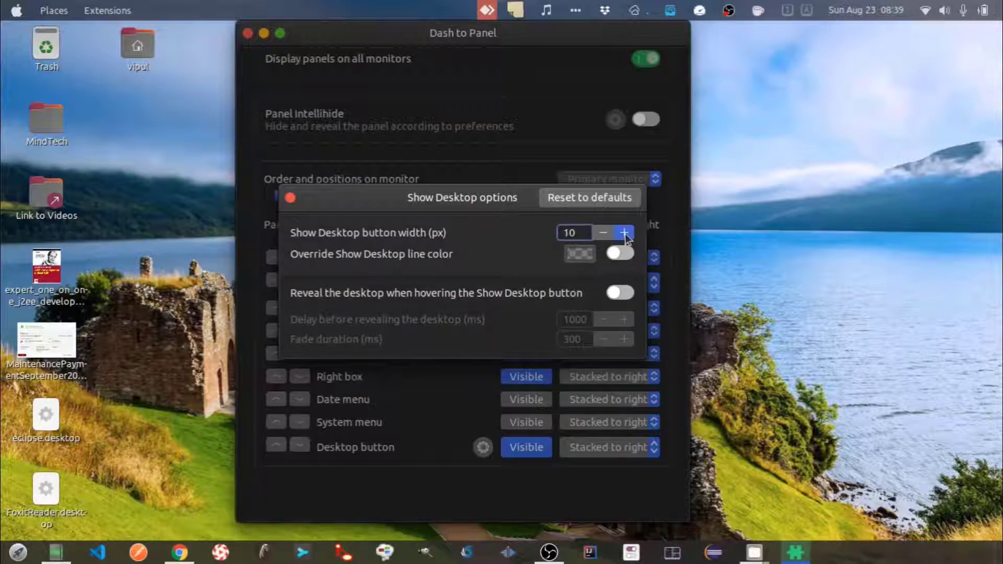
left_click(624, 233)
left_click(624, 233)
left_click(624, 233)
left_click(624, 233)
left_click(624, 233)
left_click(624, 233)
left_click(624, 233)
left_click(624, 233)
left_click(624, 233)
left_click(624, 233)
left_click(624, 233)
left_click(624, 233)
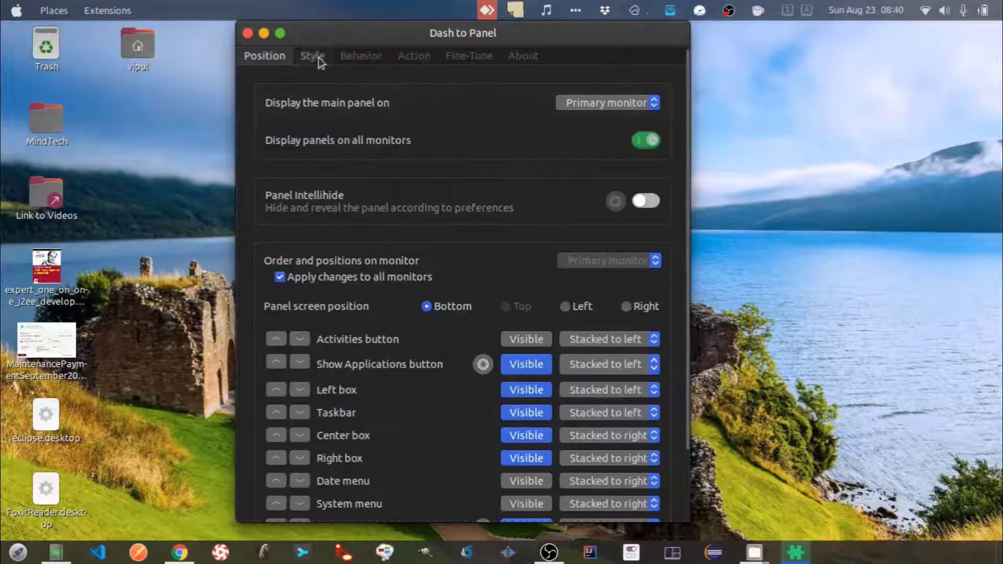
Step: In the style settings, try a larger panel size and set the App Icon Margin to 4 px
left_click(316, 59)
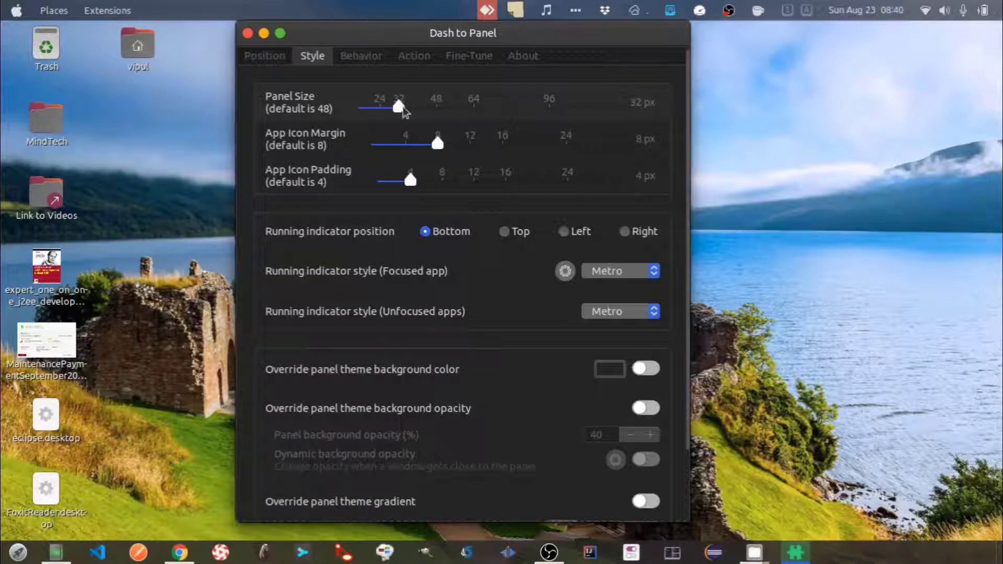
left_click_drag(399, 108, 432, 111)
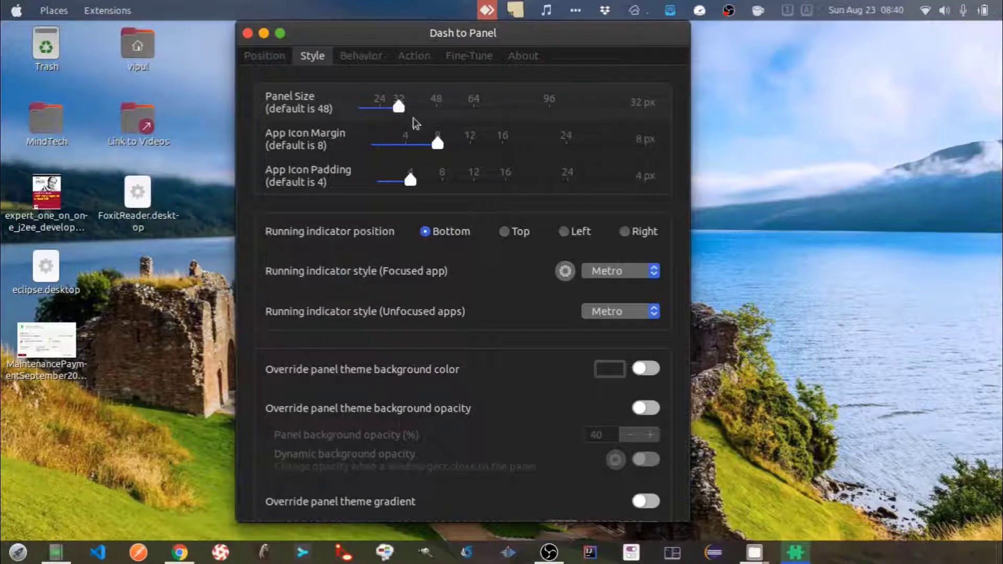
left_click_drag(438, 144, 485, 155)
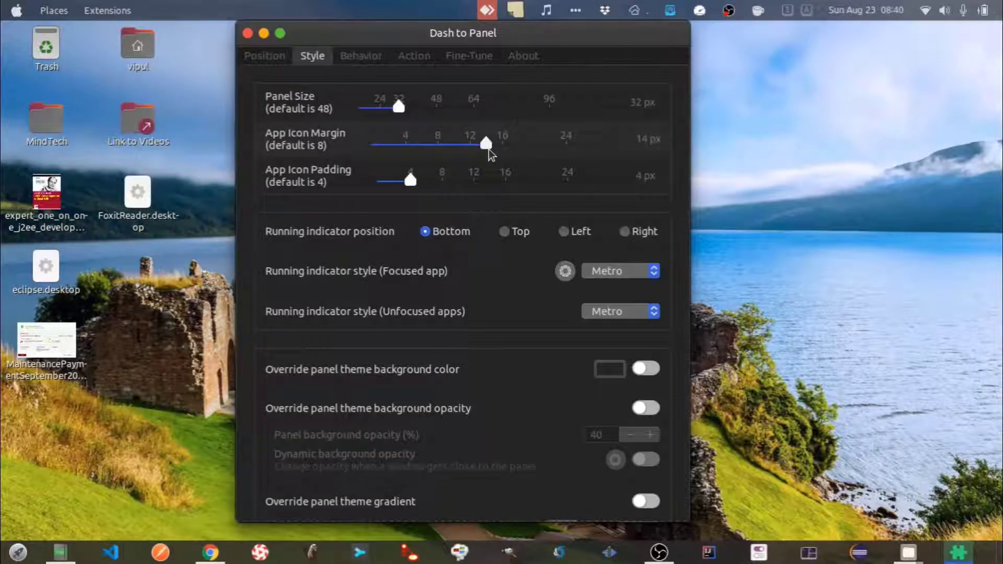
left_click_drag(488, 149, 407, 148)
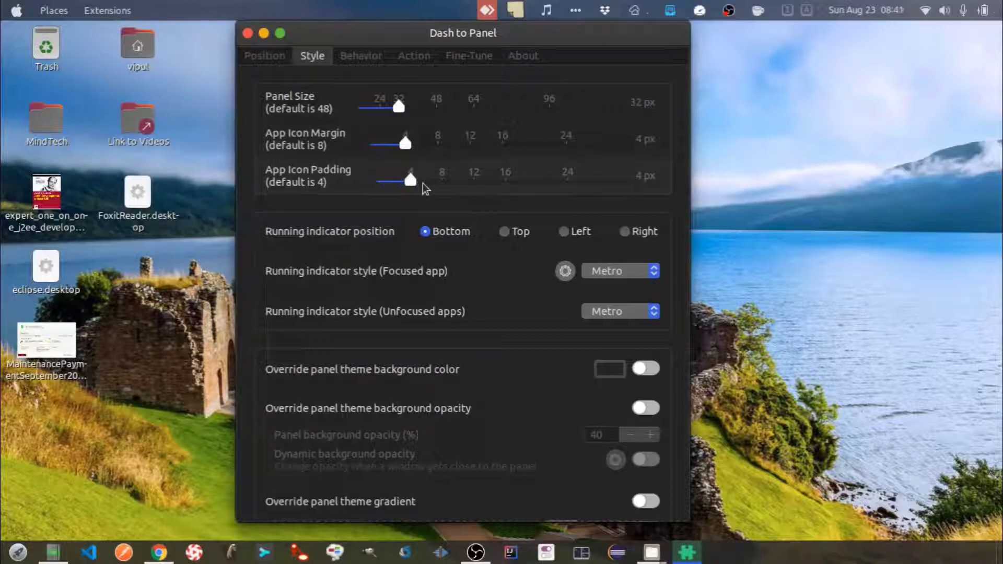
Step: Try an App Icon Padding of 10 px and set it back to 4 px
left_click_drag(426, 189, 463, 186)
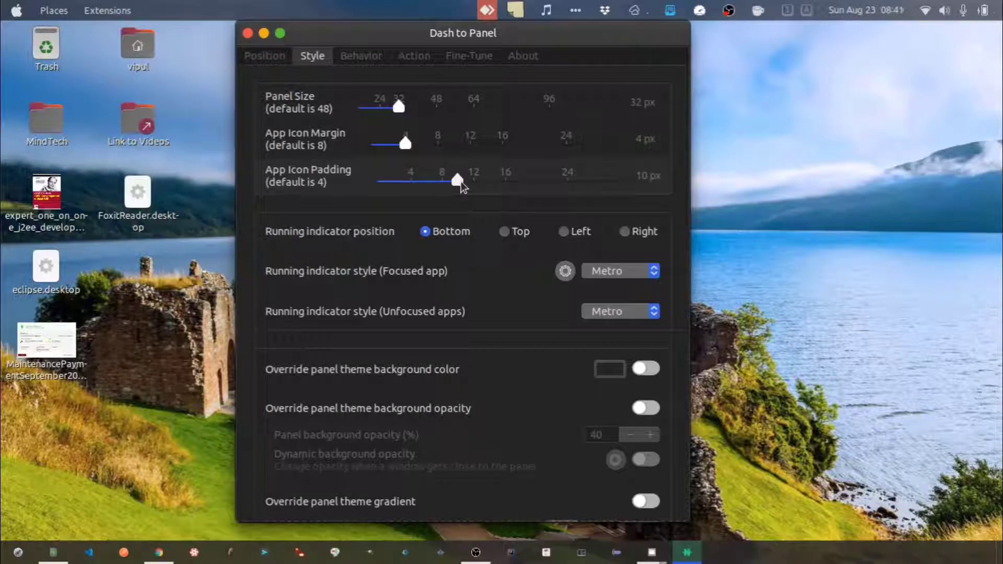
left_click_drag(457, 187, 411, 183)
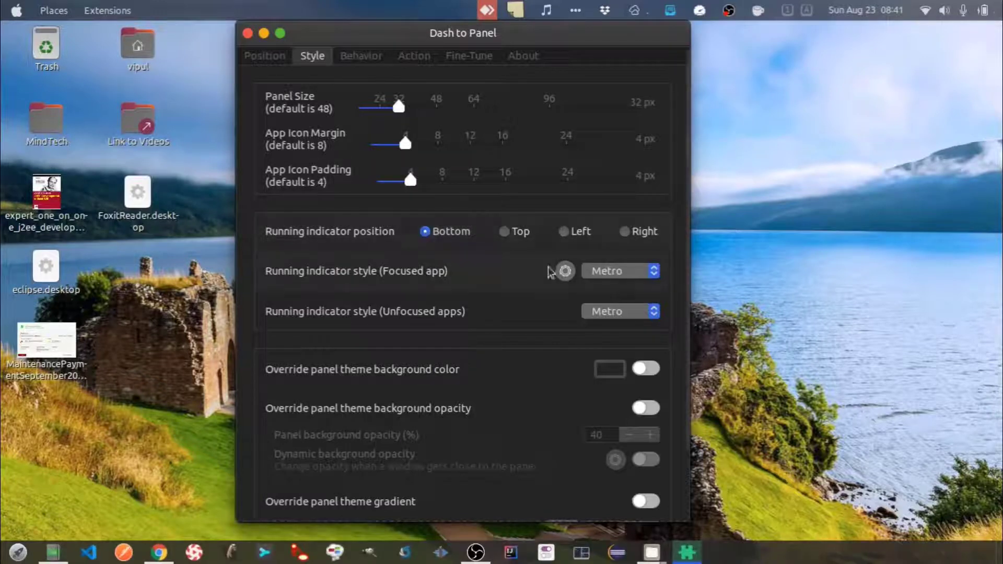
Step: Set the running indicator style for unfocused apps to Metro
left_click(659, 273)
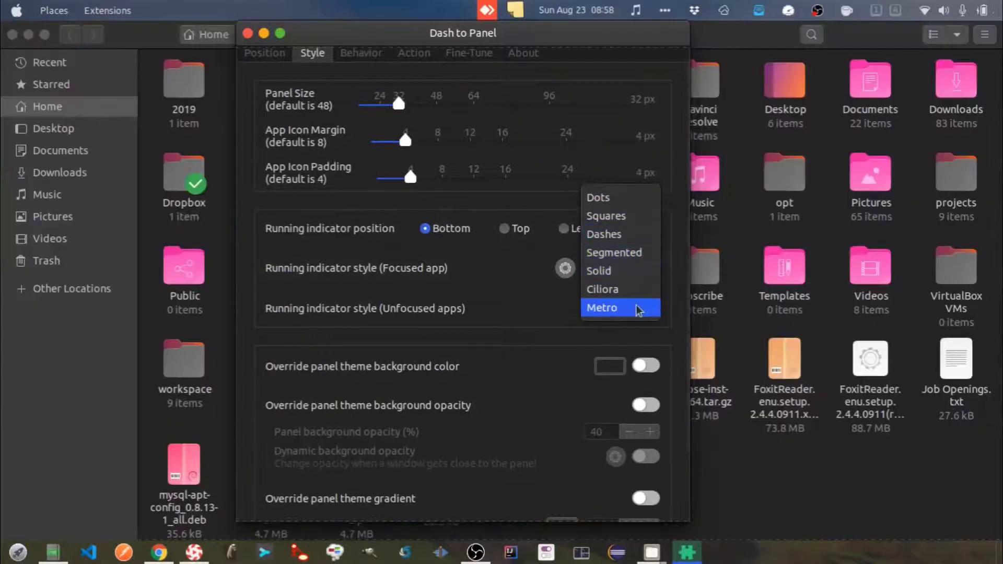
left_click(605, 307)
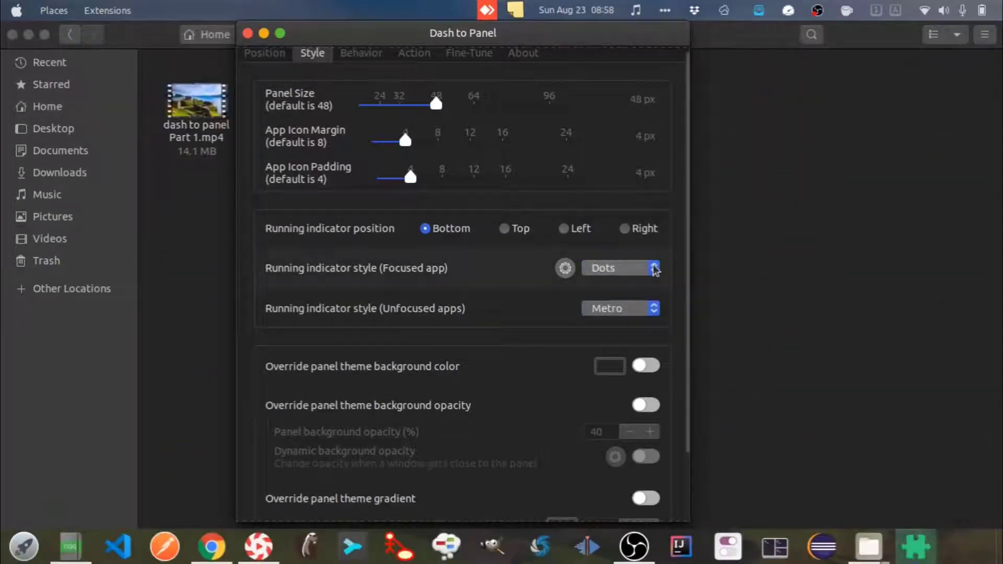
Step: Set the focused app's running indicator style to Squares and preview it by switching to the Files window and back
left_click(656, 266)
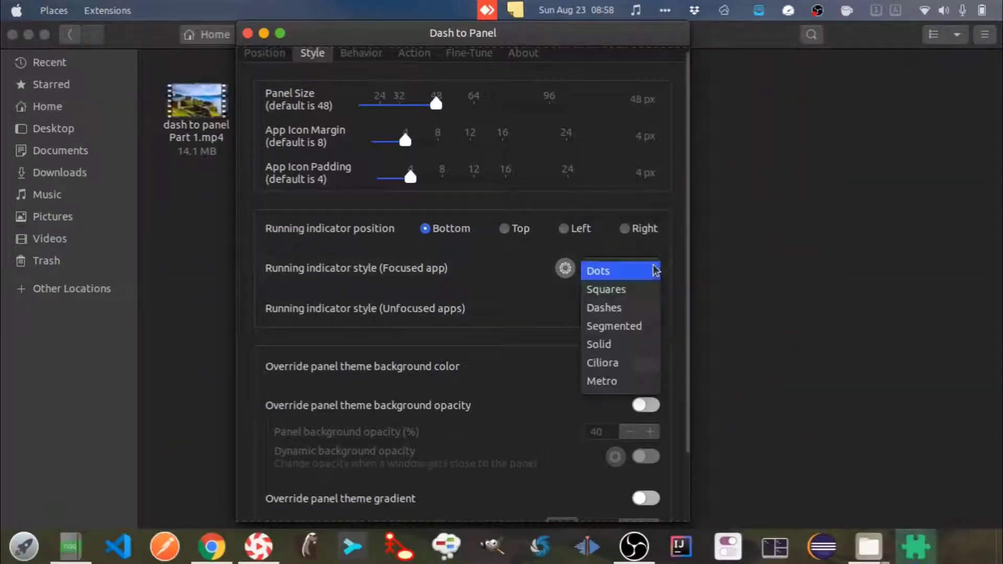
left_click(650, 291)
left_click(869, 554)
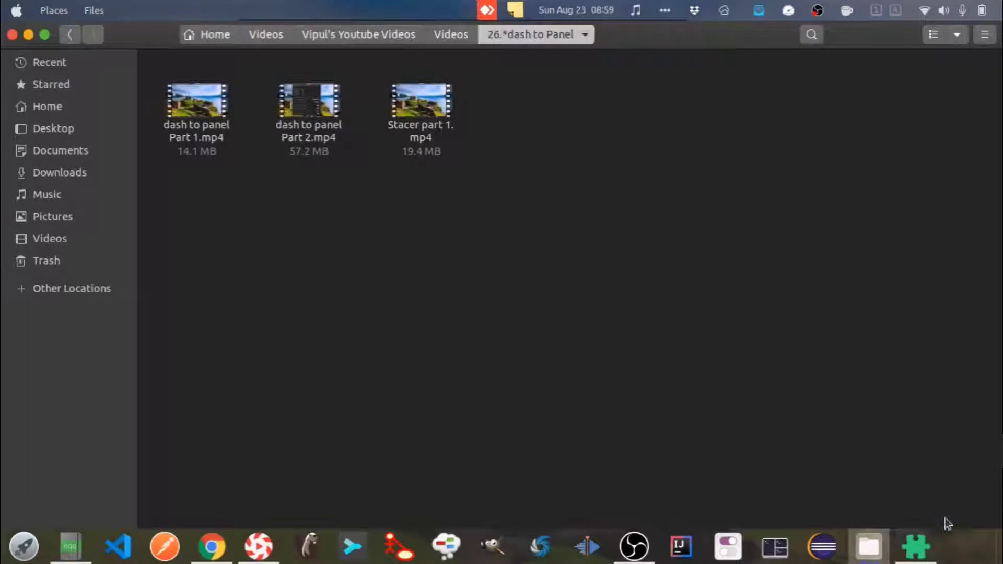
left_click(922, 553)
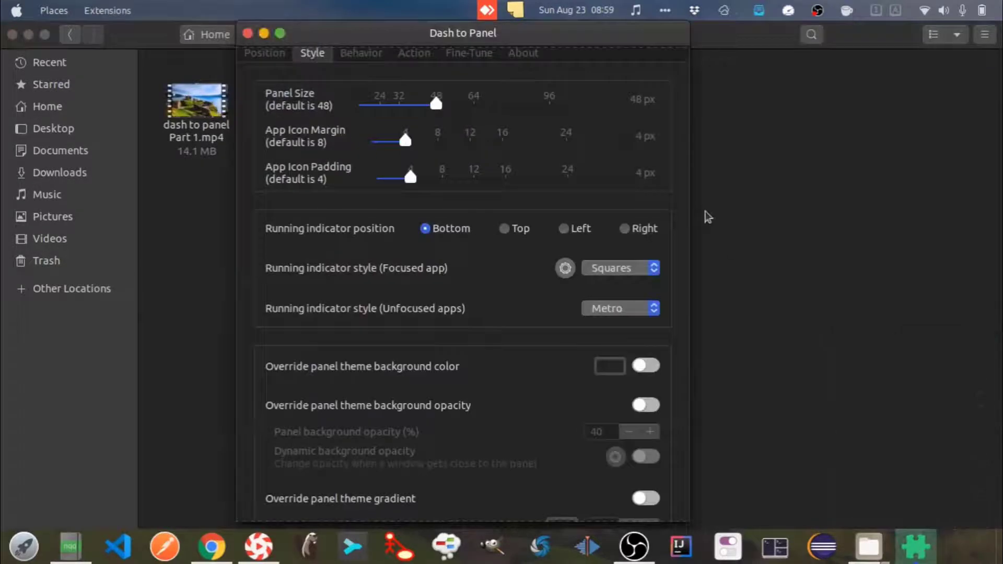
Step: Set the focused app's running indicator style to Dashes and preview it by switching to the Files window and back
left_click(656, 268)
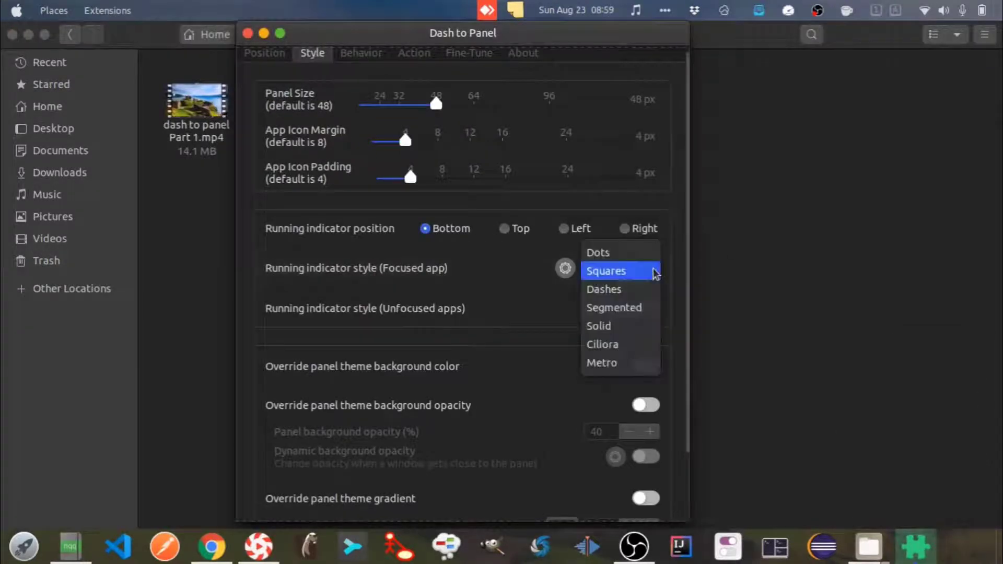
left_click(636, 293)
left_click(865, 554)
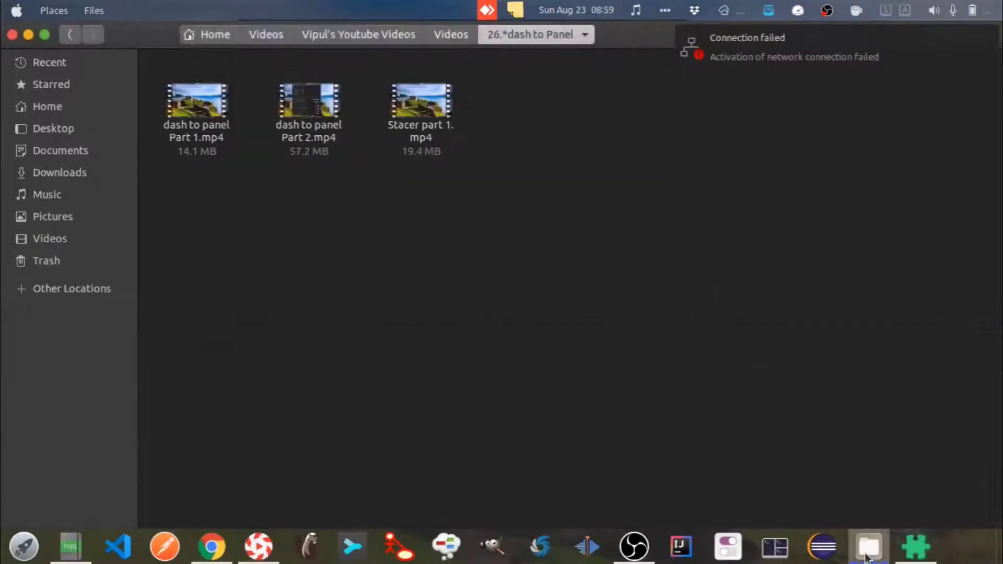
left_click(922, 551)
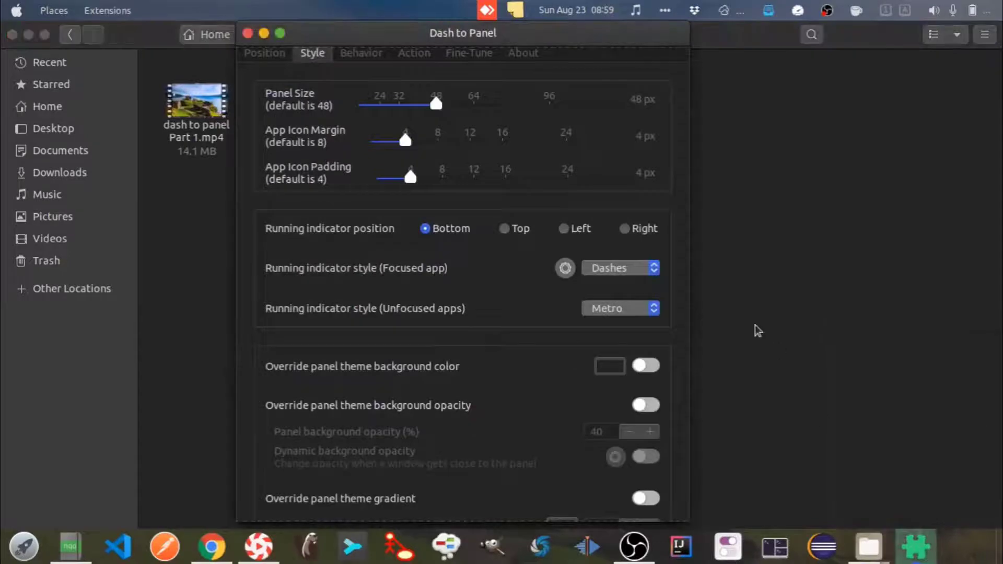
Step: Set the focused app's running indicator style to Segmented and preview it with the Files window in front
left_click(654, 270)
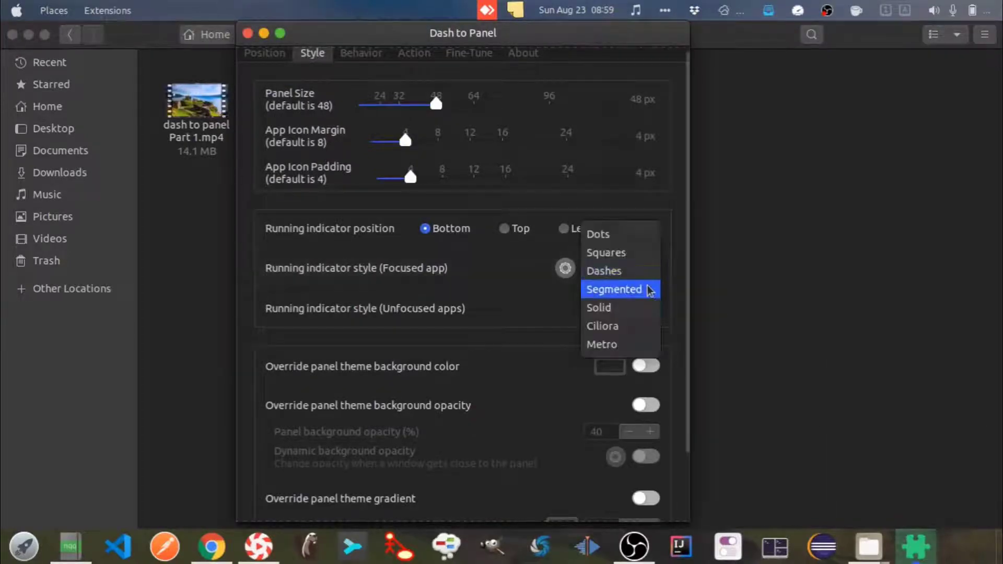
left_click(649, 288)
mouse_move(877, 559)
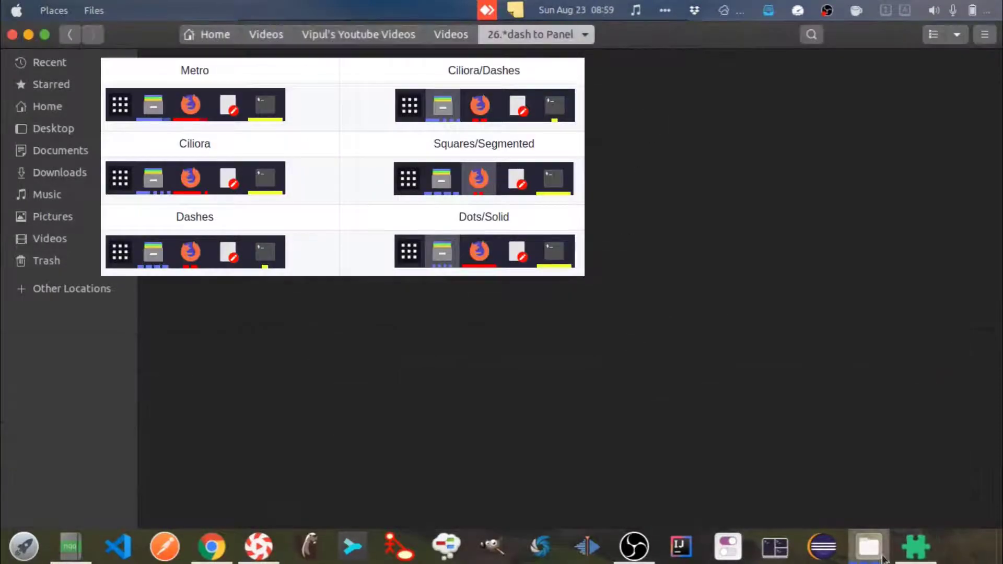
mouse_move(925, 554)
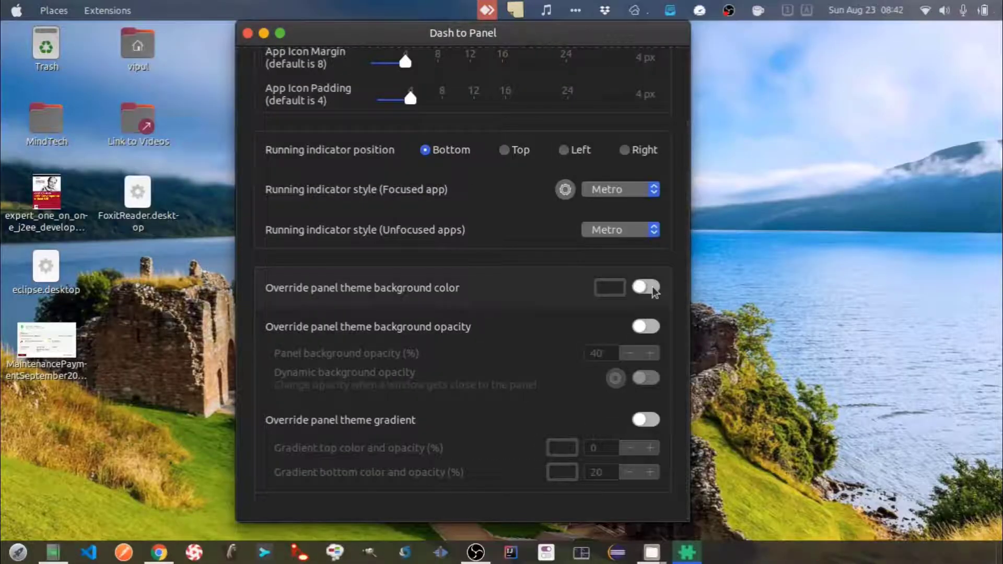
Step: Turn on the panel theme background color override and set the color to the custom yellow
left_click(652, 289)
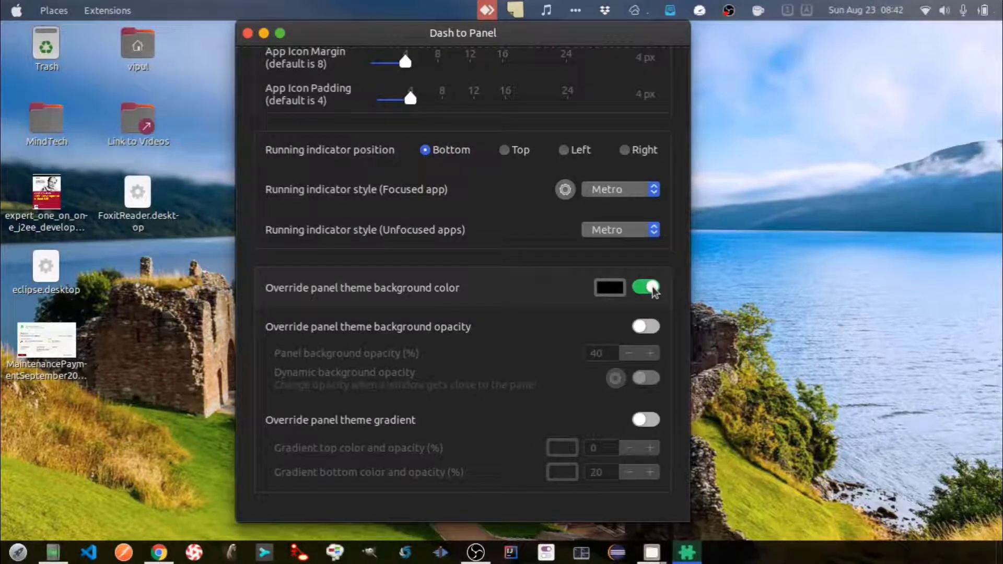
left_click(610, 287)
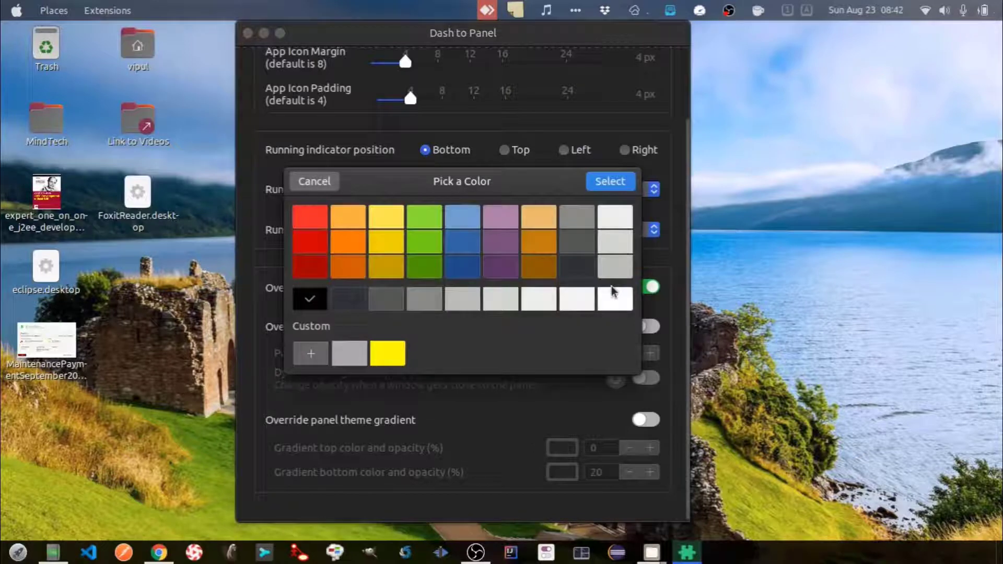
left_click(390, 353)
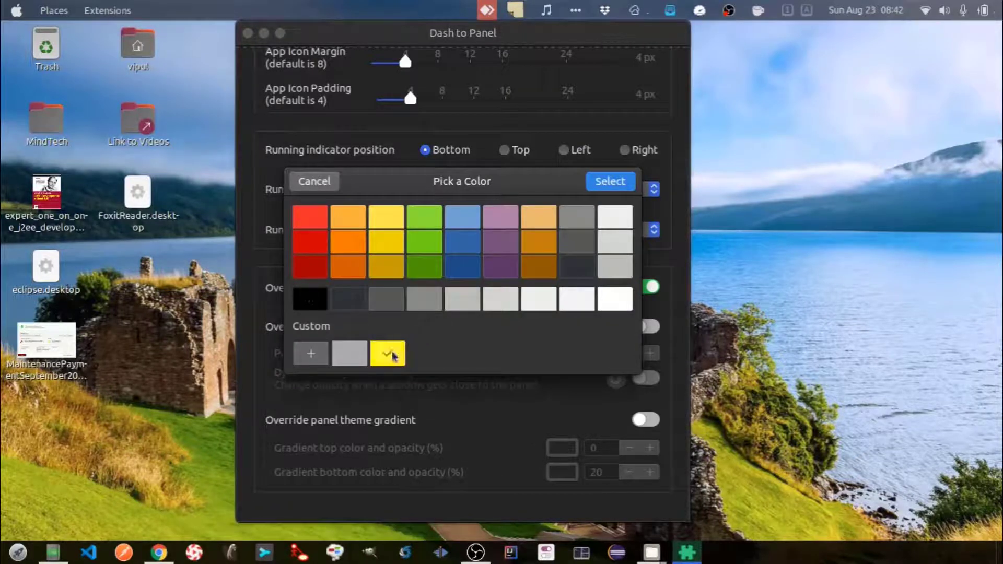
left_click(613, 186)
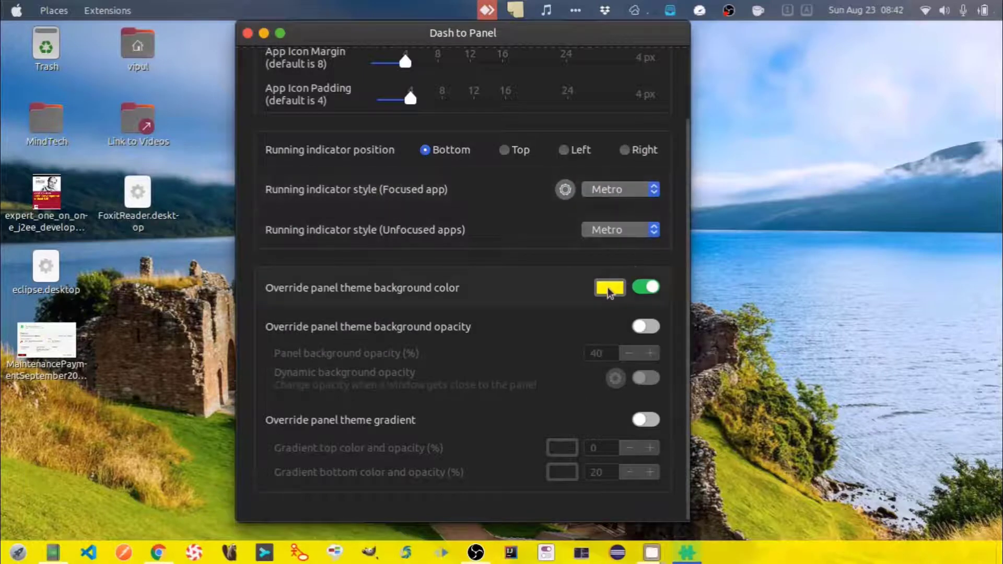
Step: Change the panel's override background color to black
left_click(609, 291)
left_click(310, 300)
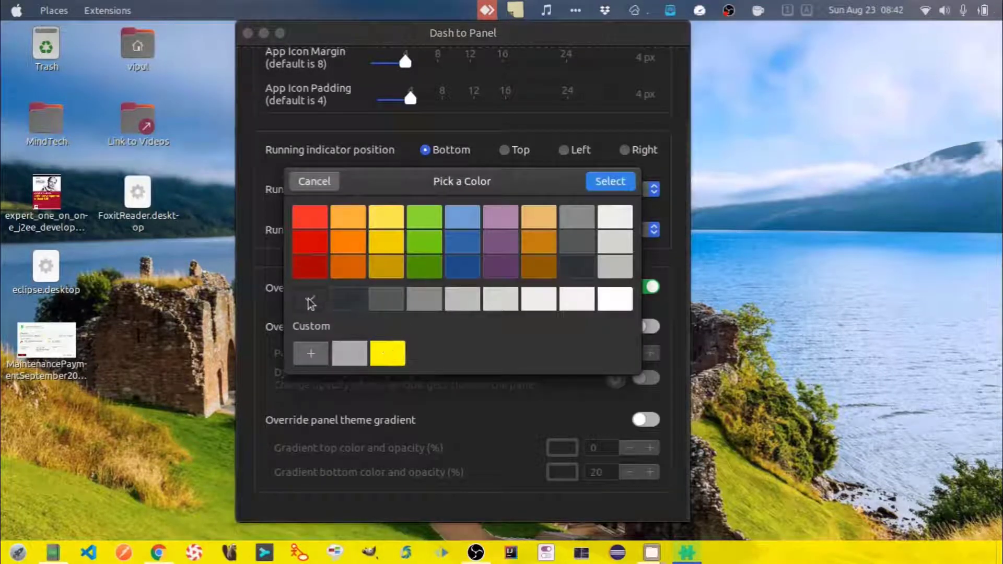
left_click(605, 182)
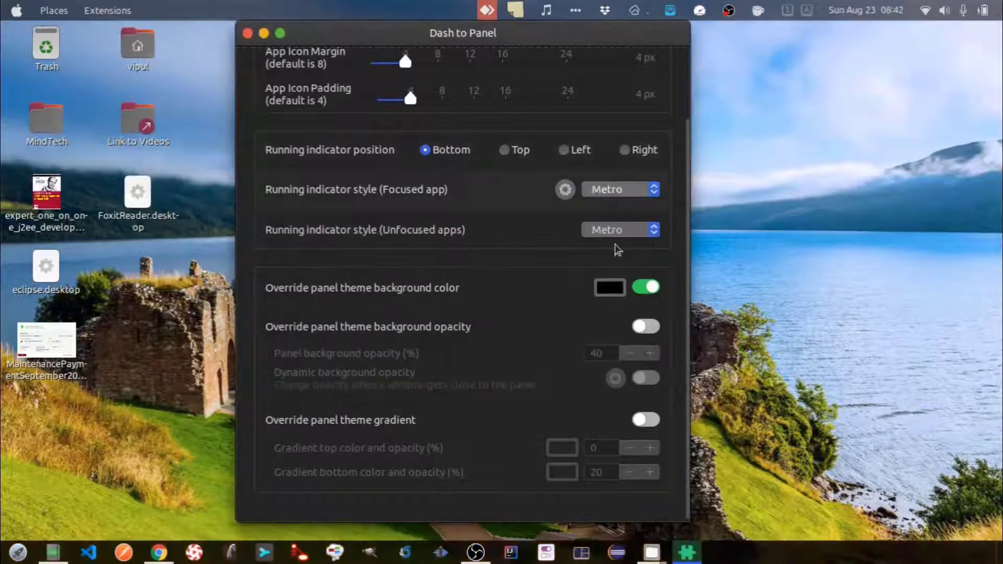
Step: Turn on the panel background opacity override and dynamic background opacity, and preview the effect by repeatedly showing and minimizing the Chrome window
left_click(648, 327)
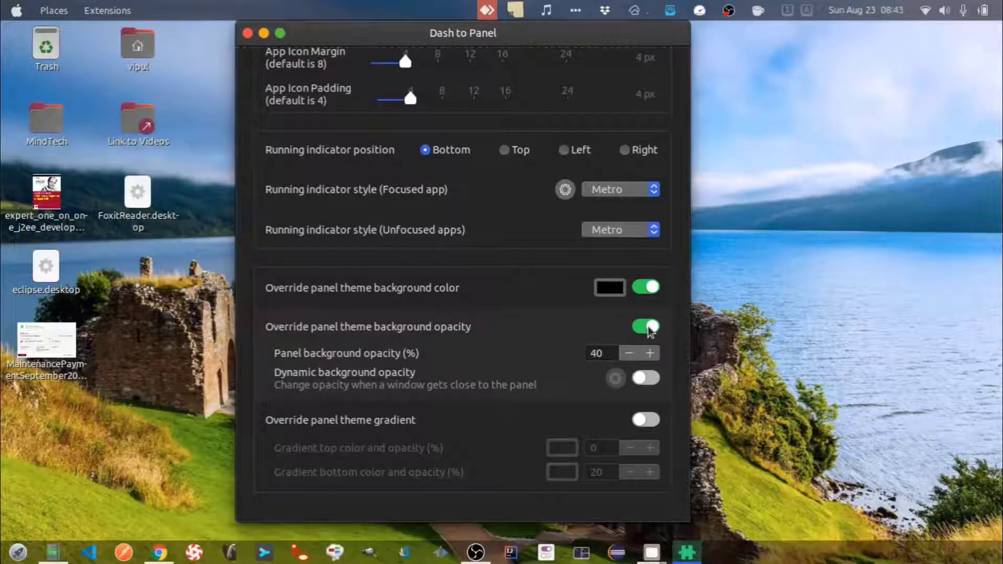
left_click(655, 379)
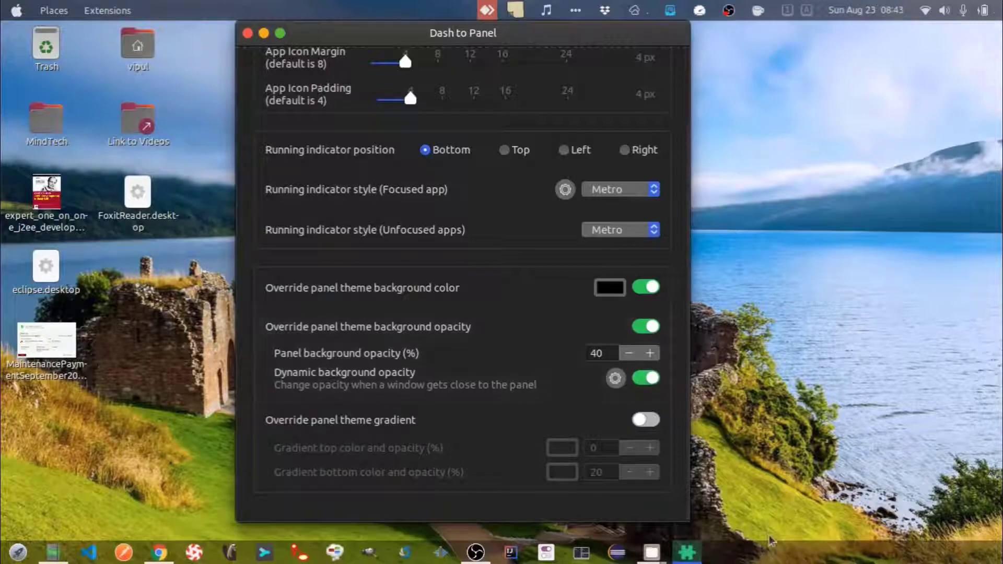
left_click(158, 554)
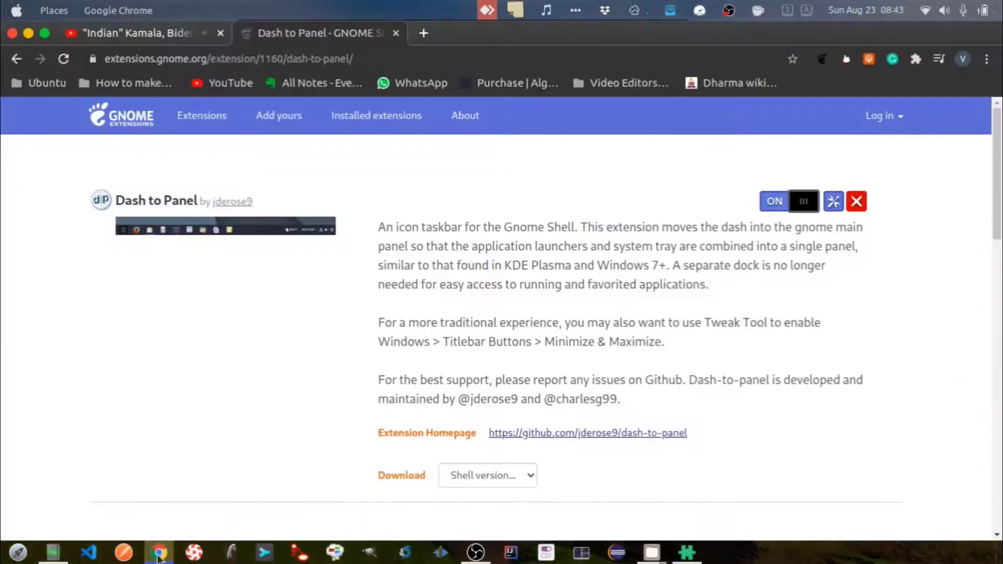
left_click(158, 555)
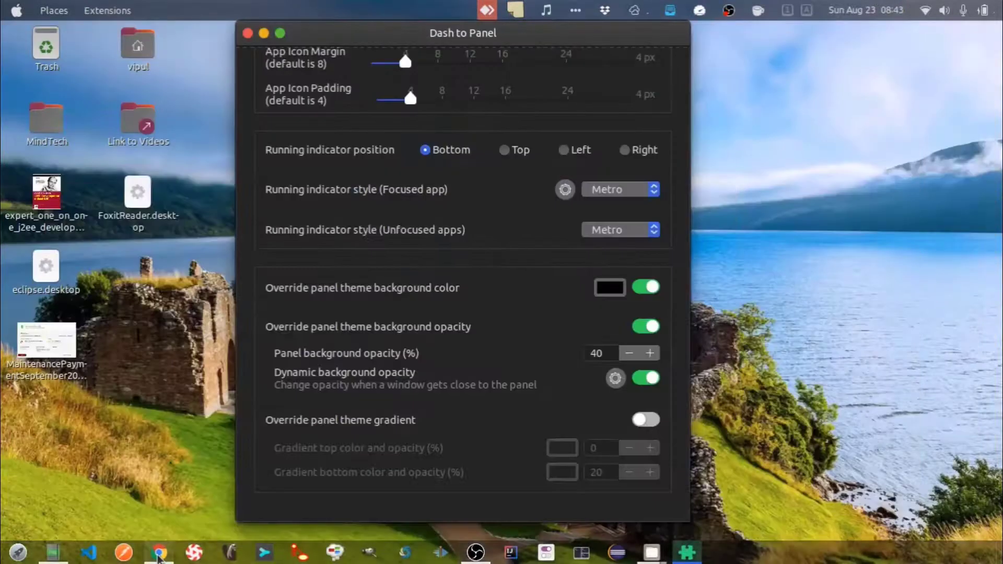
left_click(158, 554)
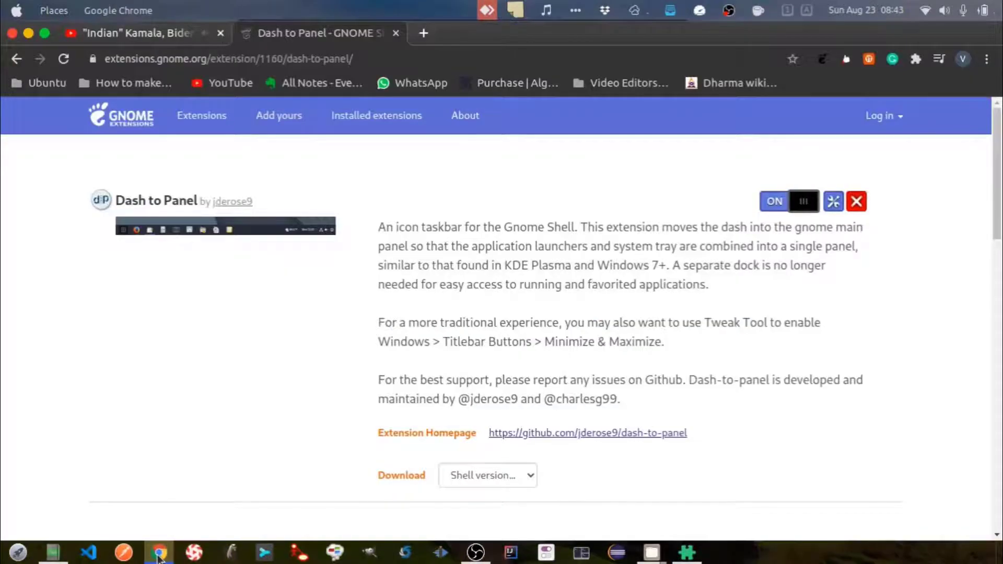
left_click(158, 555)
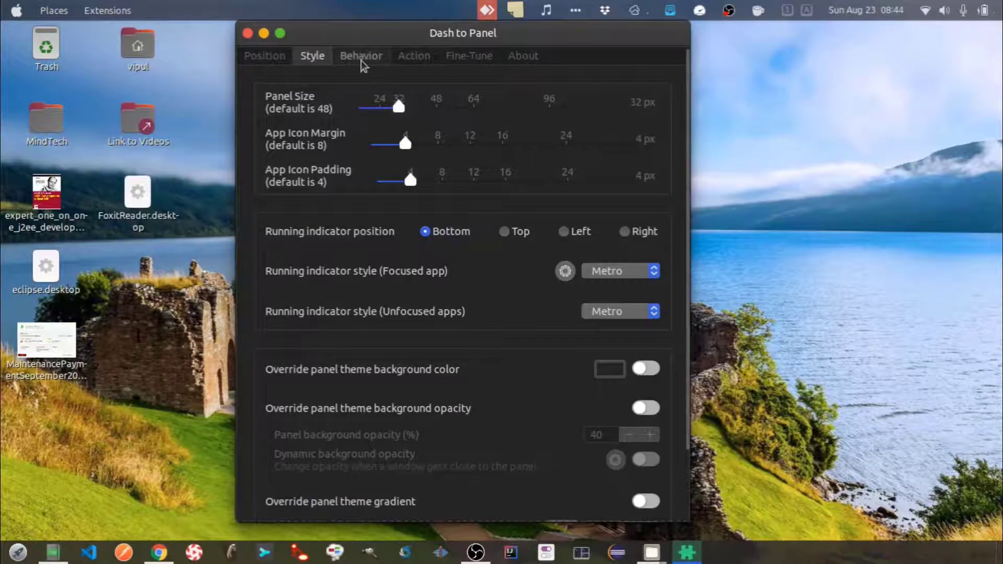
Step: Open the behavior settings and try hiding the favorite applications from the panel
left_click(361, 61)
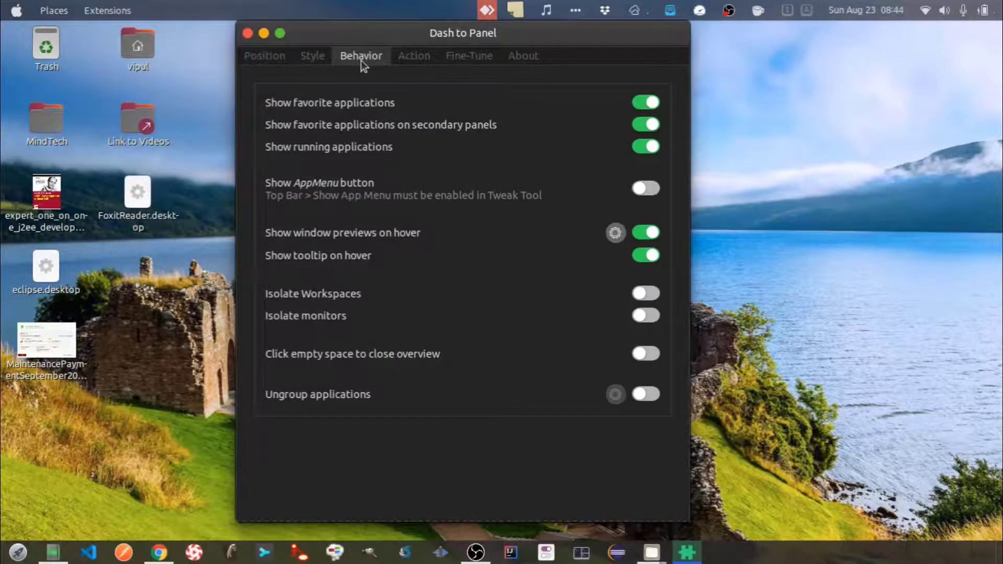
left_click(643, 103)
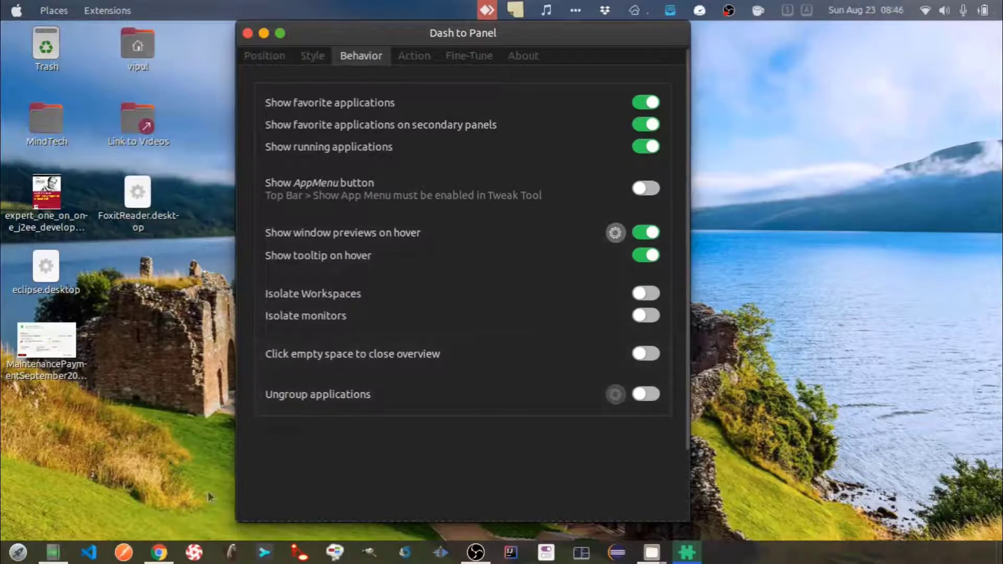
mouse_move(160, 553)
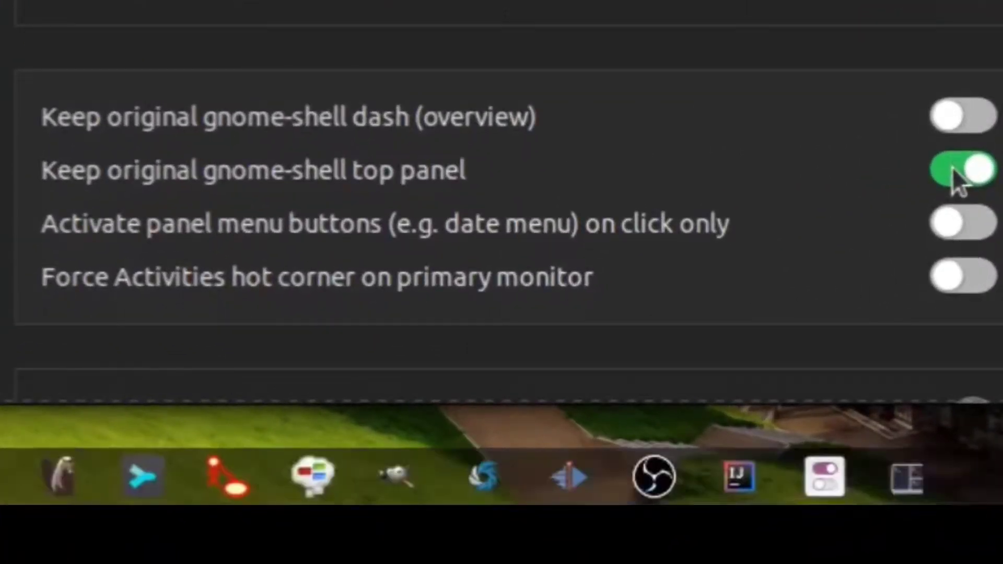
Step: Turn off keeping the original gnome-shell top panel in the fine-tune settings, and turn it back on
left_click(654, 417)
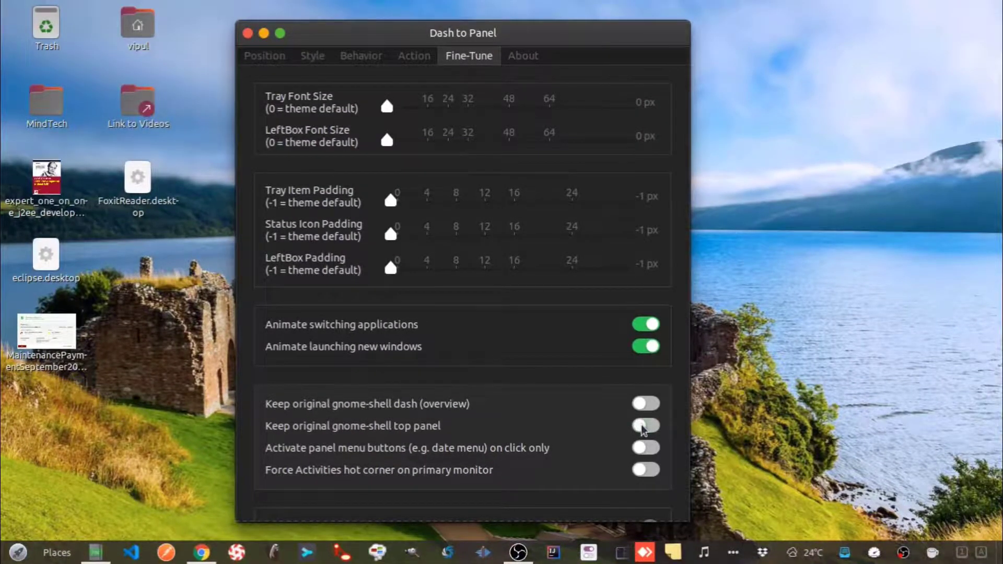
left_click(643, 427)
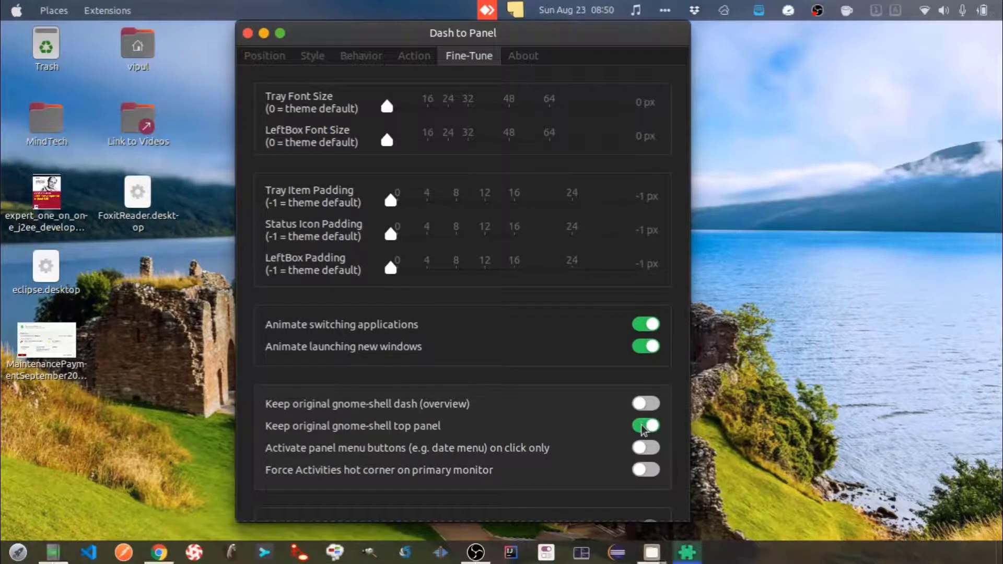